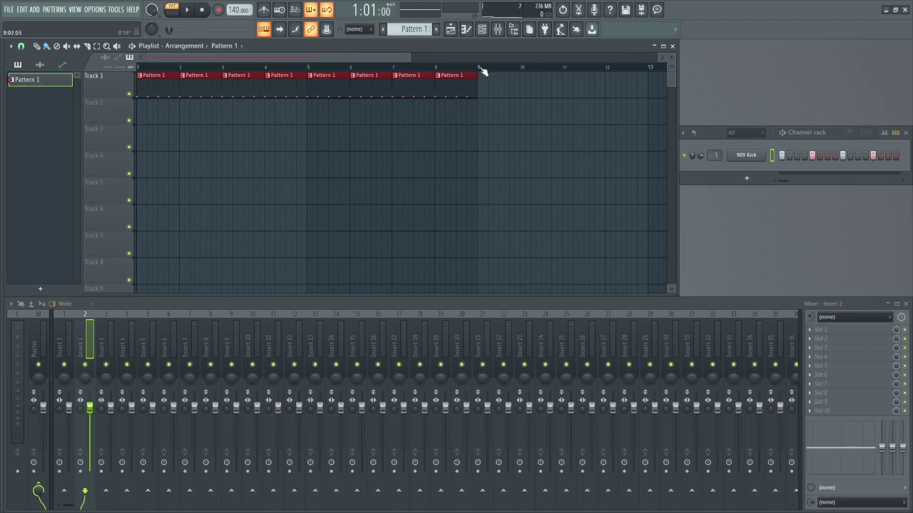
Select bars 1 through 8 in the playlist as the loop range, start playback and set the tempo to 95 BPM
{"action": "left_click_drag", "start_coordinate": [478, 69], "coordinate": [130, 53]}
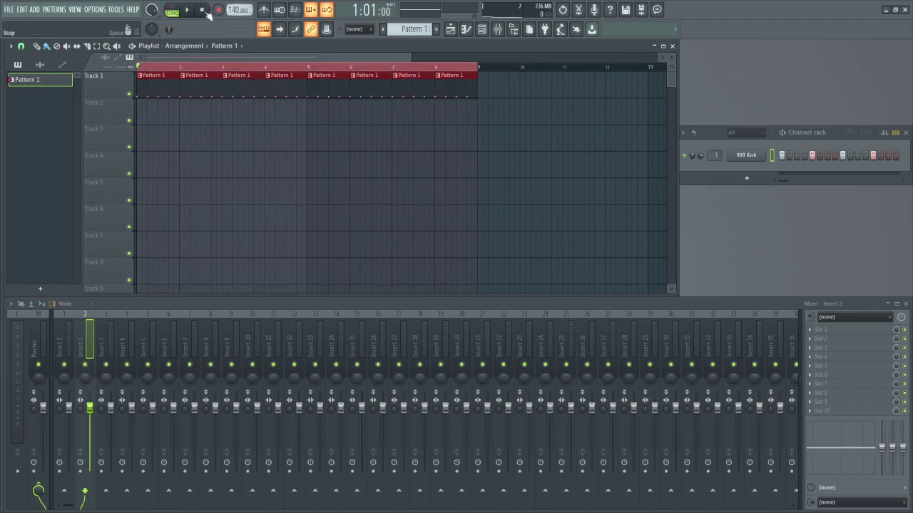
{"action": "left_click_drag", "start_coordinate": [239, 9], "coordinate": [239, 41]}
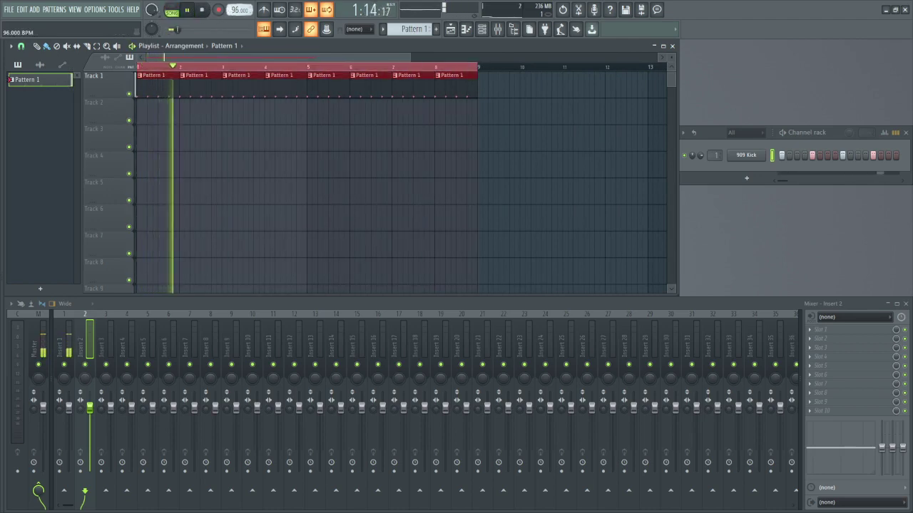
Add a Harmless synth channel to the channel rack and load its Pluck 3 GOL preset
{"action": "left_click", "coordinate": [746, 177]}
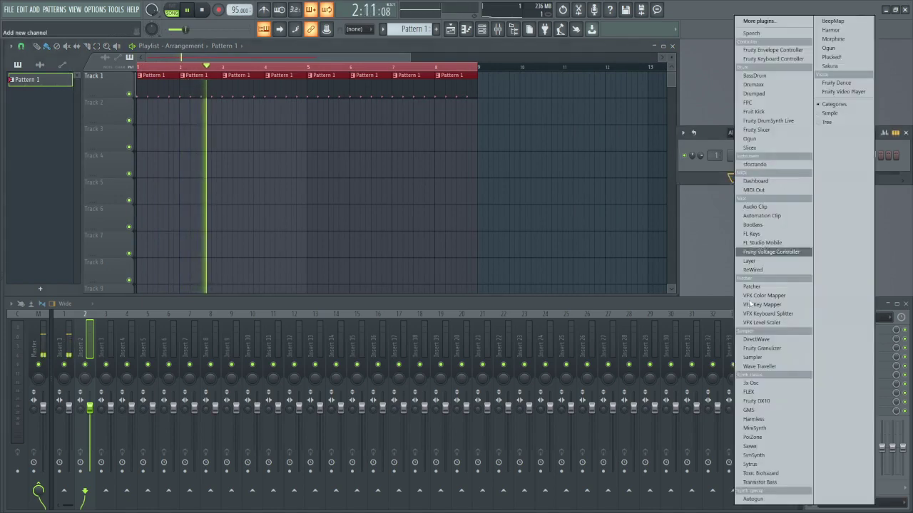
{"action": "left_click", "coordinate": [754, 420]}
{"action": "left_click", "coordinate": [63, 139]}
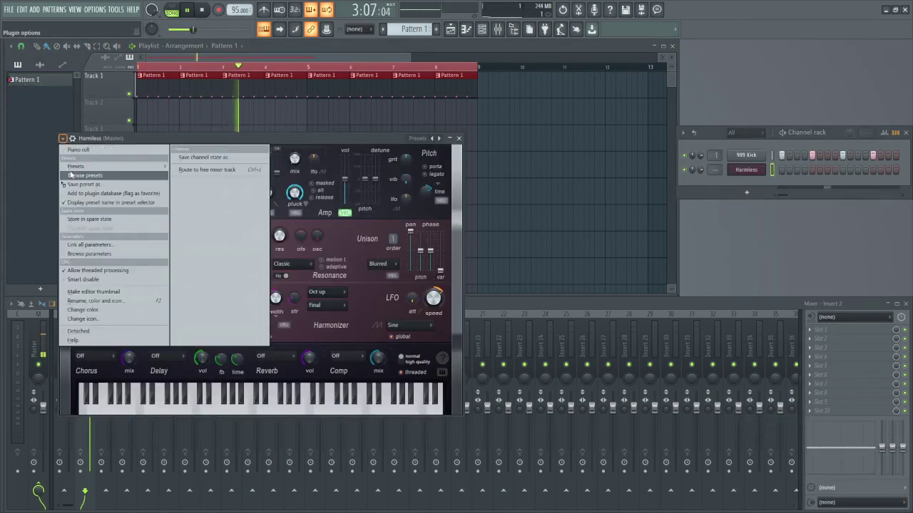
{"action": "left_click", "coordinate": [307, 163]}
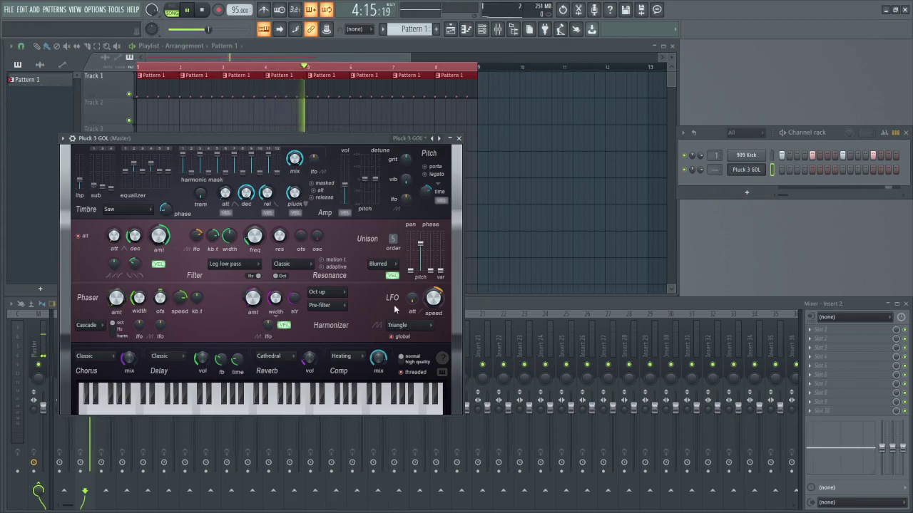
Set the pluck synth's compressor mode to Limiting and switch its delay off
{"action": "left_click", "coordinate": [336, 357]}
{"action": "left_click", "coordinate": [337, 381]}
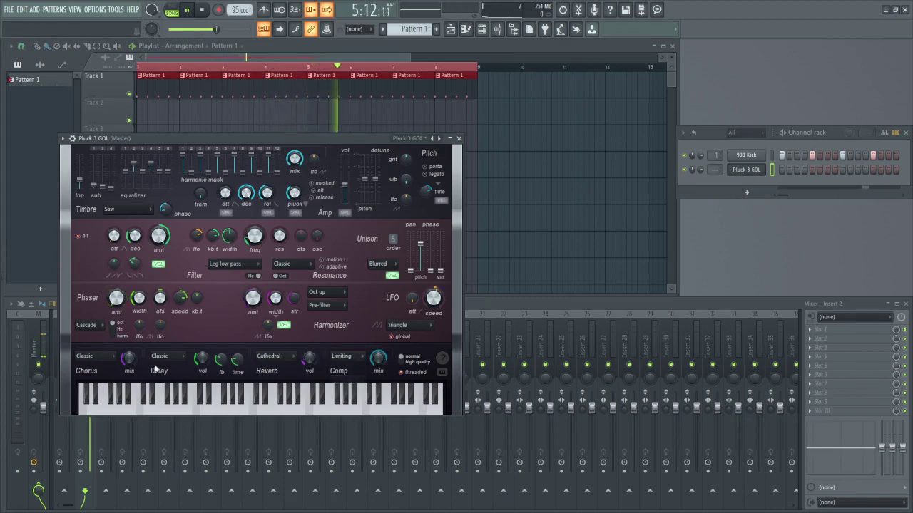
{"action": "left_click", "coordinate": [162, 368]}
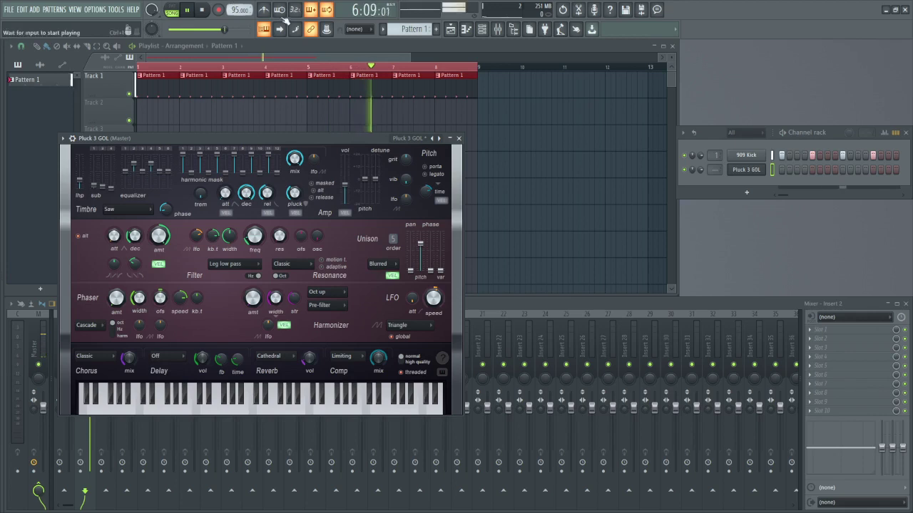
Route the pluck channel to mixer track 2 and record its part as Pattern 2 on playlist Track 2
{"action": "scroll", "coordinate": [415, 29], "scroll_direction": "down", "scroll_amount": 1}
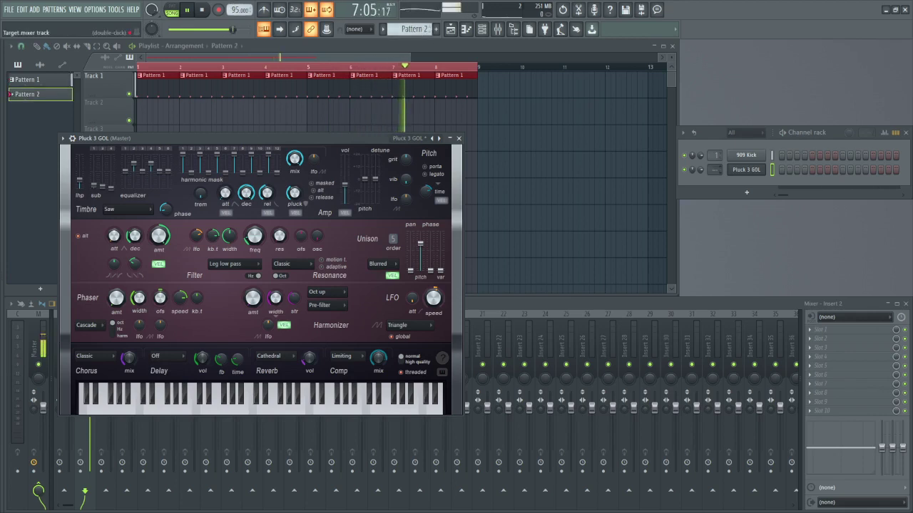
{"action": "left_click", "coordinate": [348, 45]}
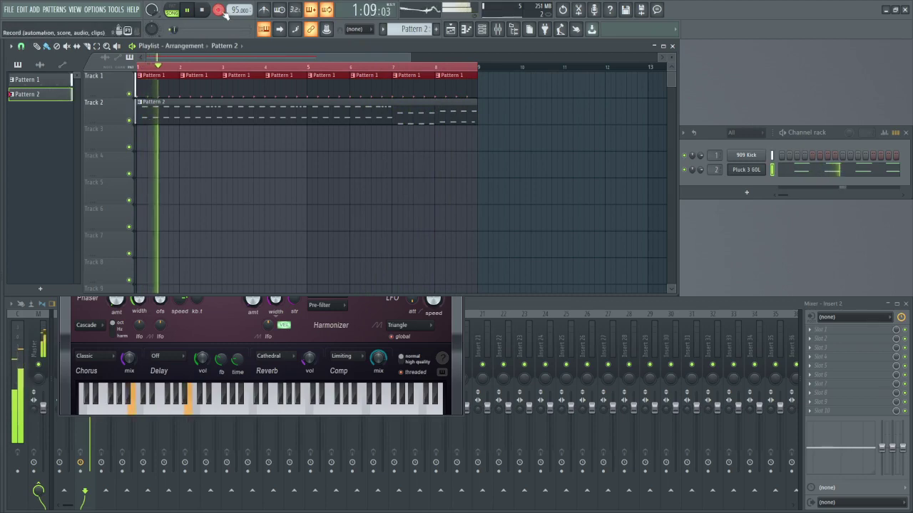
Create Pattern 3 and add a second Harmless channel with the Classic Vibes FG preset
{"action": "key", "text": "F4"}
{"action": "left_click", "coordinate": [746, 191]}
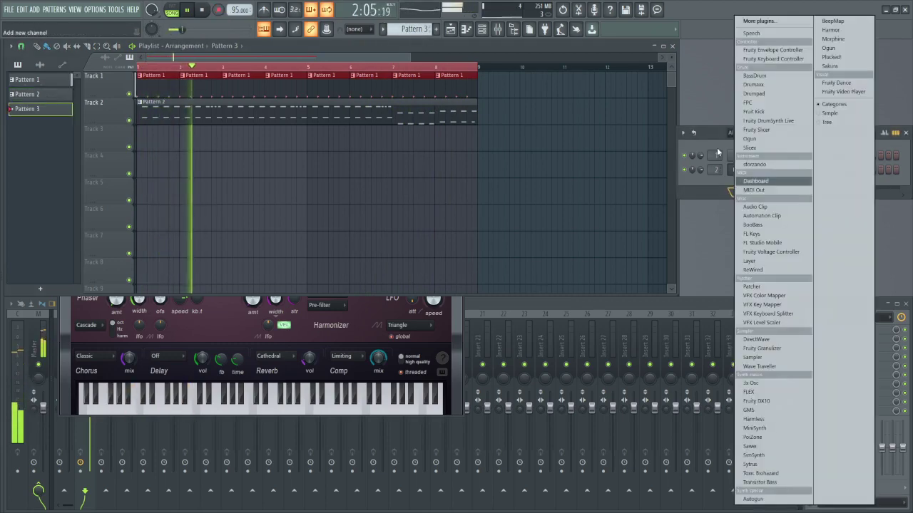
{"action": "left_click", "coordinate": [770, 412]}
{"action": "left_click", "coordinate": [84, 151]}
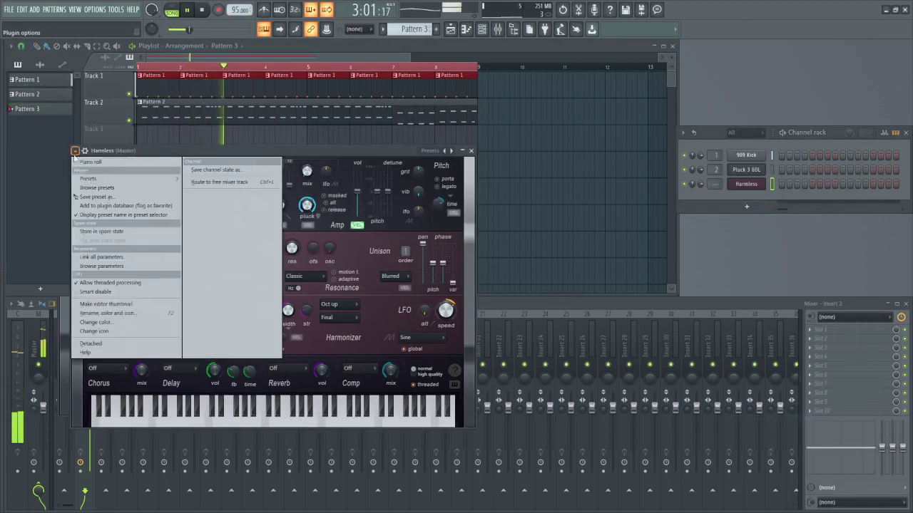
{"action": "mouse_move", "coordinate": [92, 178]}
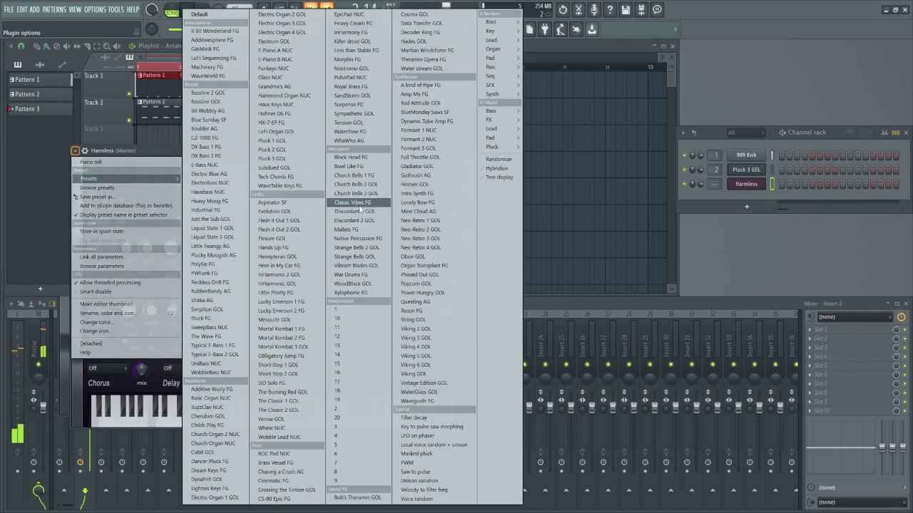
{"action": "left_click", "coordinate": [356, 204]}
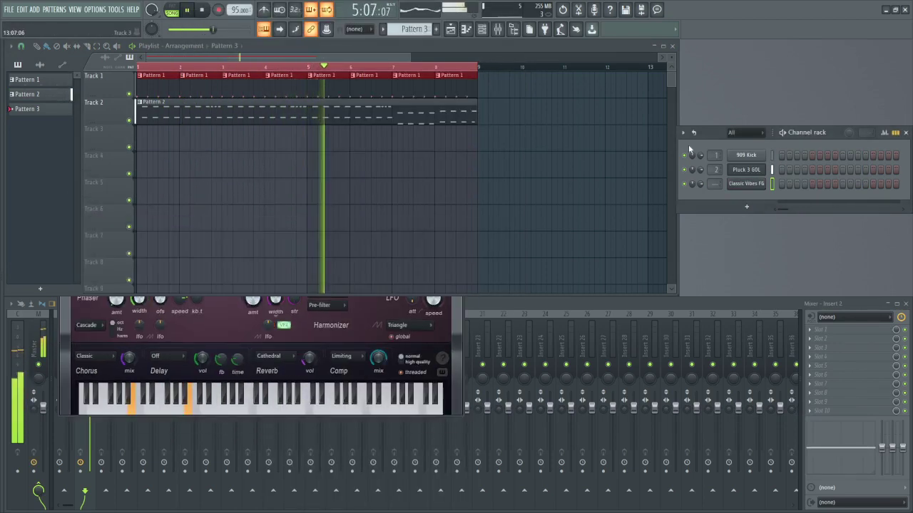
Route the Classic Vibes FG channel to mixer track 3 and record its melody as Pattern 3 on Track 3
{"action": "left_click", "coordinate": [674, 225]}
{"action": "left_click", "coordinate": [470, 320]}
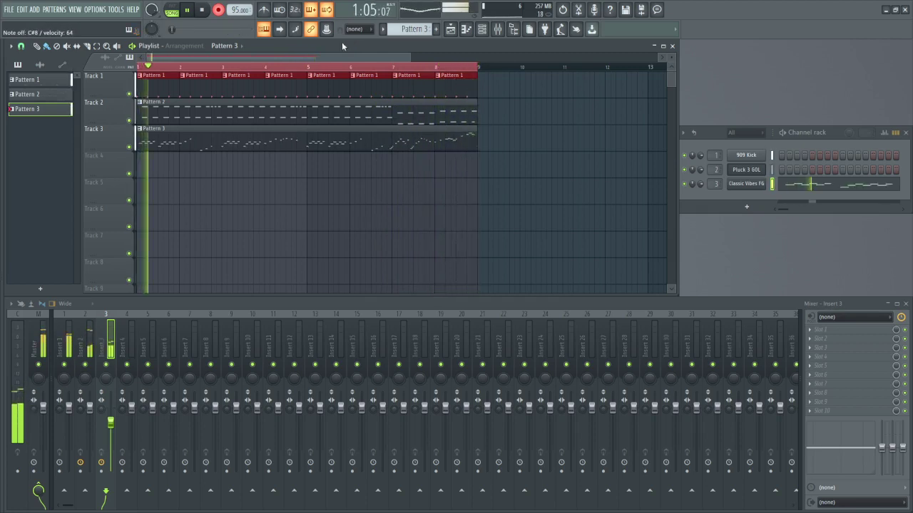
Add a Patcher channel and place two sforzando instruments in its map, one above the other
{"action": "left_click", "coordinate": [747, 207]}
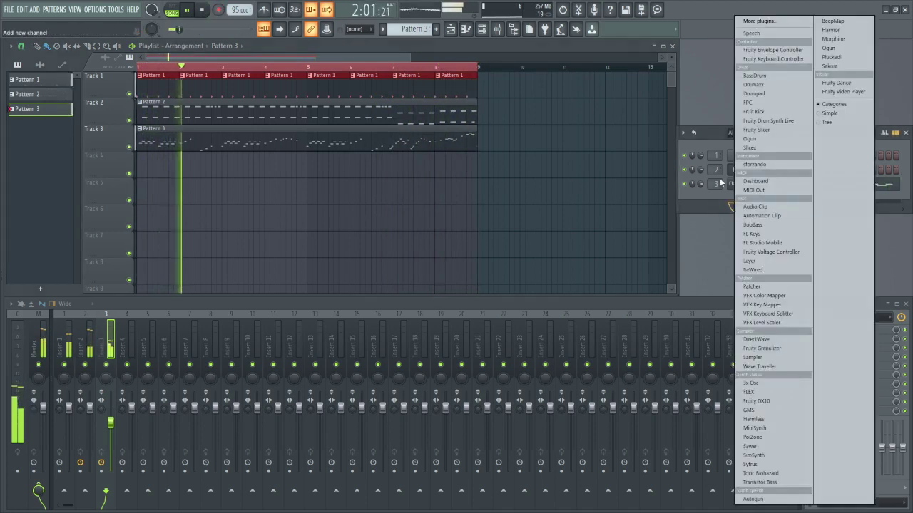
{"action": "left_click", "coordinate": [752, 287]}
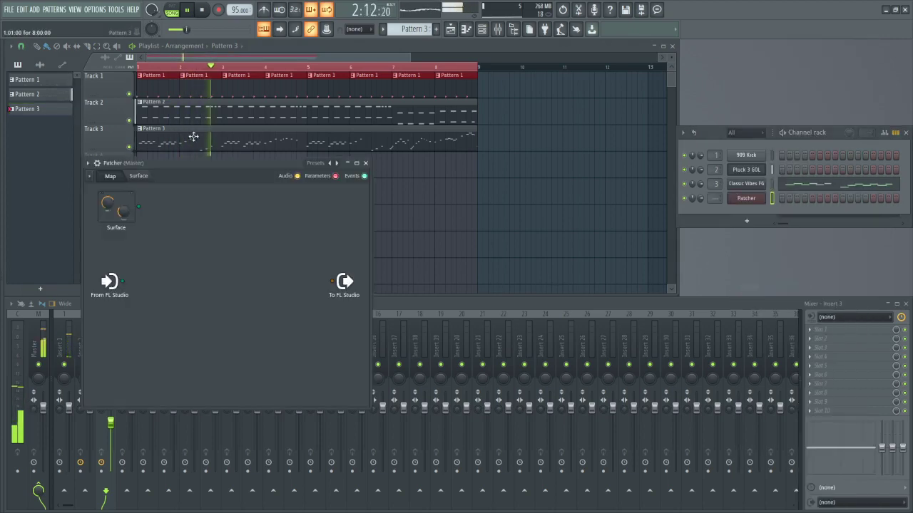
{"action": "right_click", "coordinate": [174, 235]}
{"action": "mouse_move", "coordinate": [256, 248]}
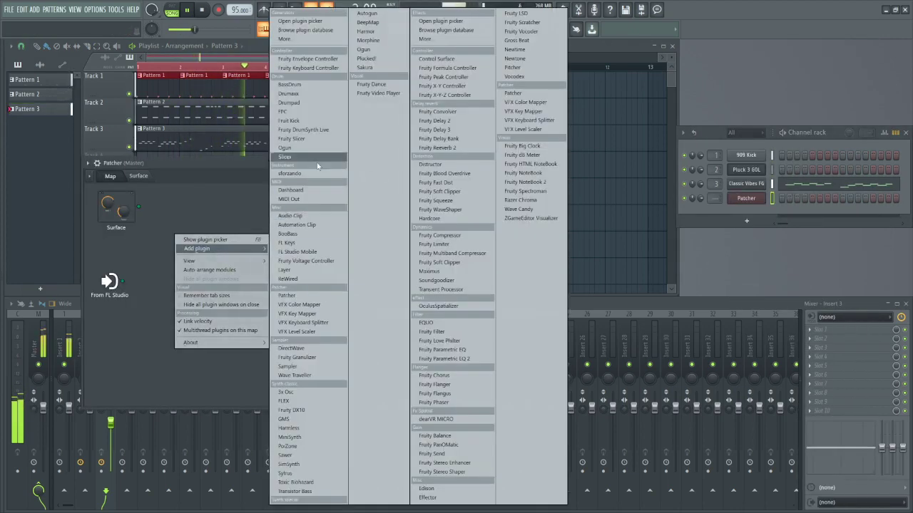
{"action": "left_click", "coordinate": [316, 173]}
{"action": "left_click_drag", "start_coordinate": [214, 289], "coordinate": [219, 255]}
{"action": "right_click", "coordinate": [219, 293]}
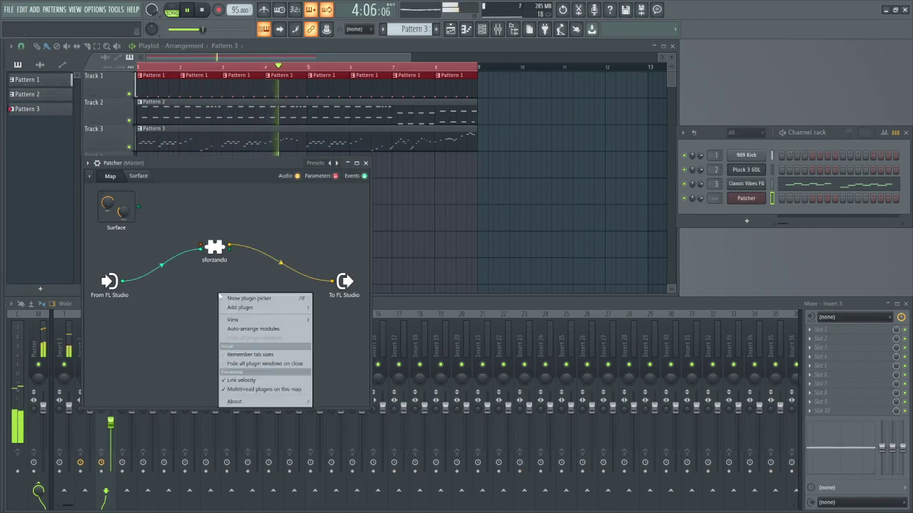
{"action": "mouse_move", "coordinate": [245, 307]}
{"action": "left_click", "coordinate": [336, 174]}
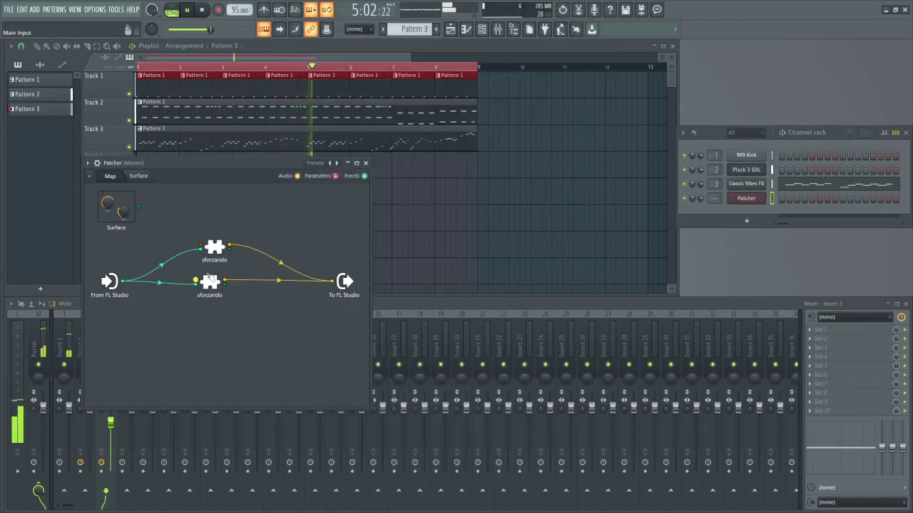
Import SViolinSpic.sfz into the lower sforzando instrument and pan it about 39% left
{"action": "left_click", "coordinate": [342, 162]}
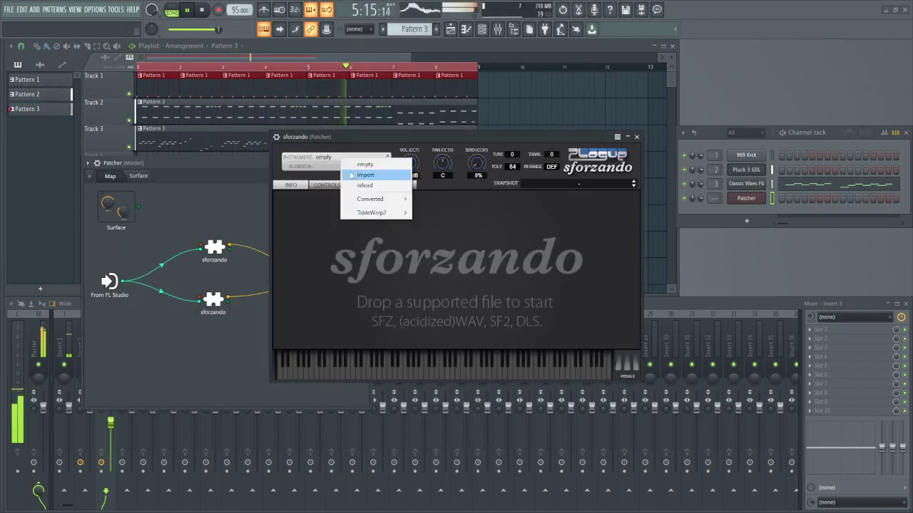
{"action": "left_click", "coordinate": [360, 173]}
{"action": "left_click_drag", "start_coordinate": [528, 178], "coordinate": [528, 243]}
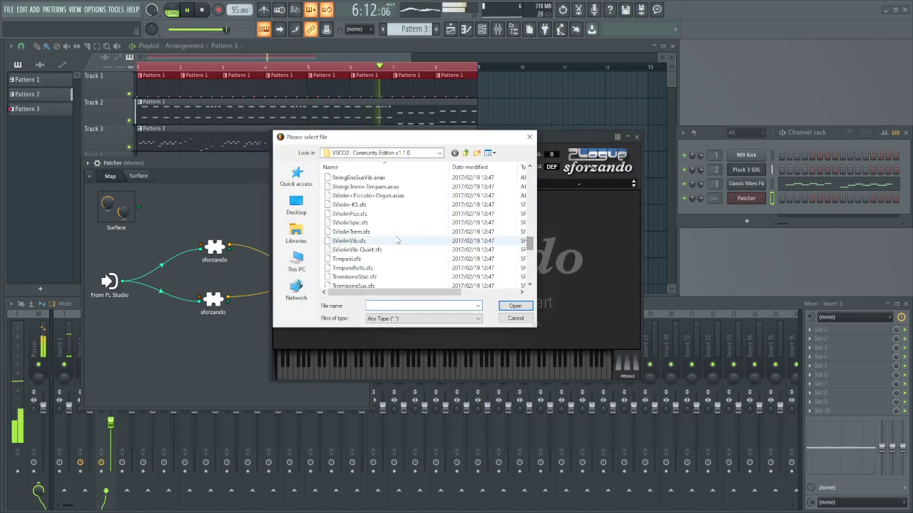
{"action": "double_click", "coordinate": [351, 241]}
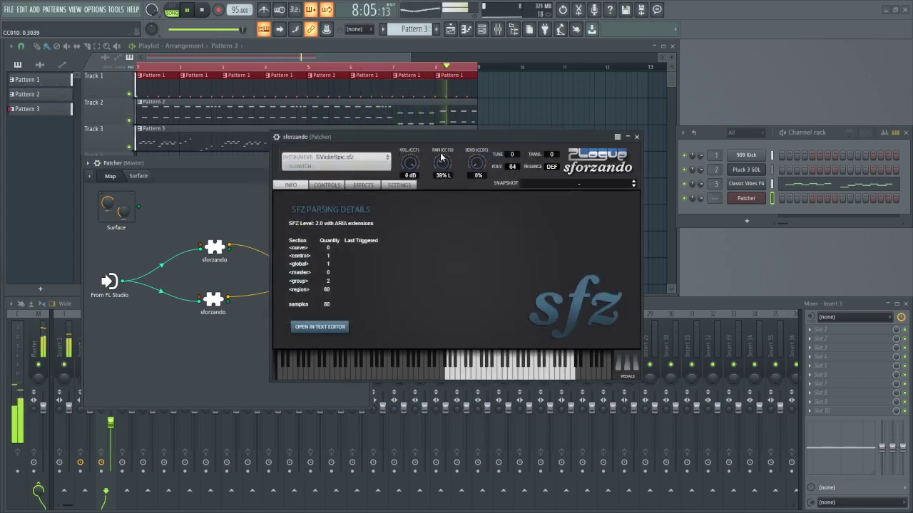
{"action": "left_click", "coordinate": [637, 137]}
Import ViolaEnsSpic.sfz into the upper sforzando instrument and lower its volume to about -4 dB
{"action": "left_click", "coordinate": [214, 247]}
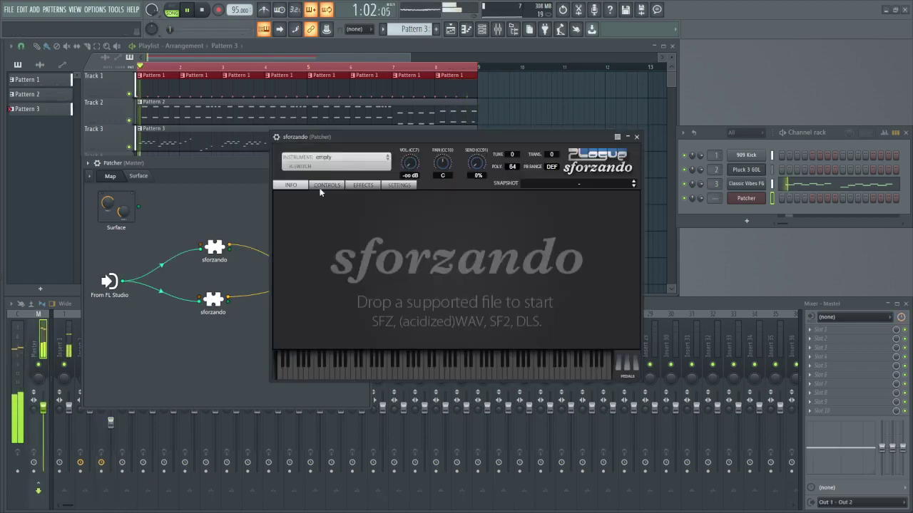
{"action": "left_click", "coordinate": [325, 163]}
{"action": "left_click", "coordinate": [349, 174]}
{"action": "left_click_drag", "start_coordinate": [528, 178], "coordinate": [530, 275]}
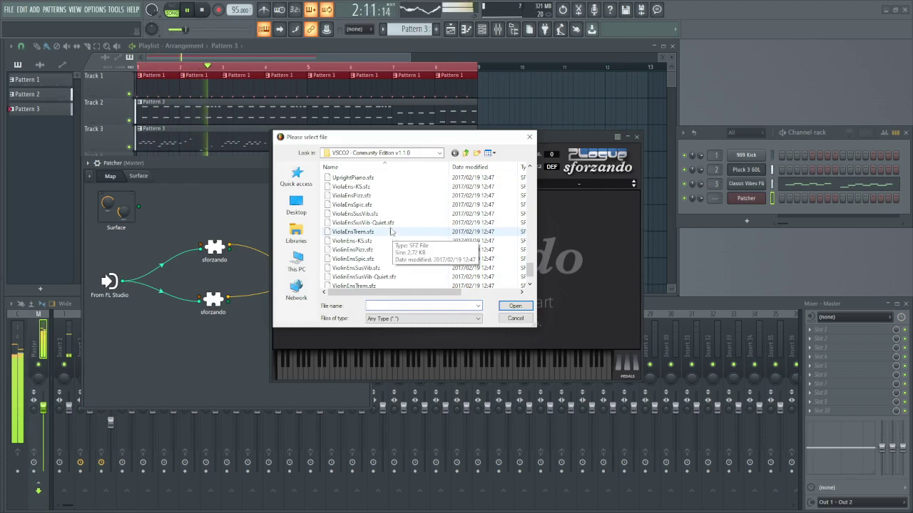
{"action": "double_click", "coordinate": [378, 205]}
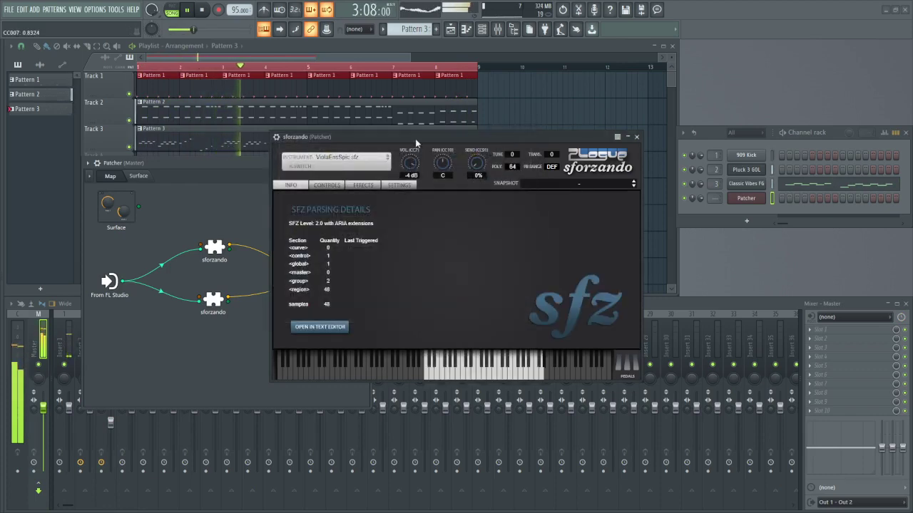
{"action": "left_click", "coordinate": [638, 137]}
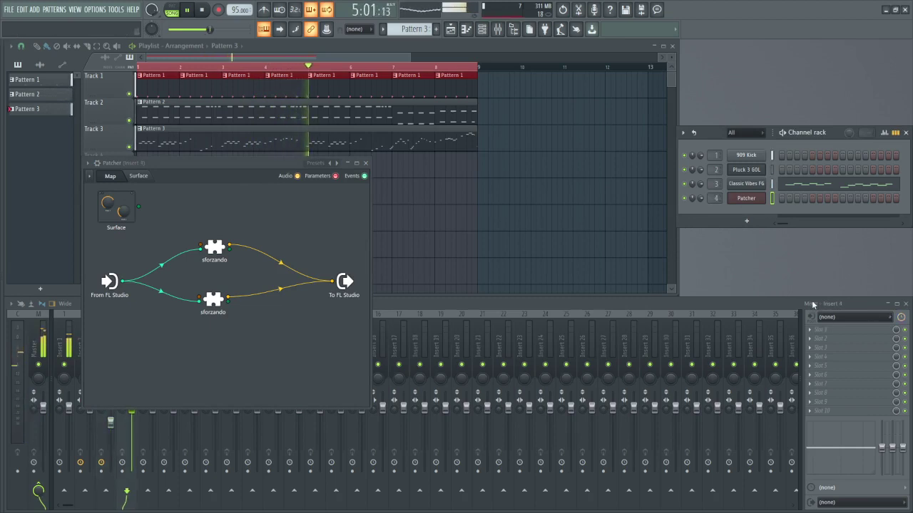
Insert Fruity Reeverb 2 in the first effect slot of Insert 4 and set its wet level to about 88%
{"action": "left_click", "coordinate": [820, 330]}
{"action": "left_click", "coordinate": [673, 123]}
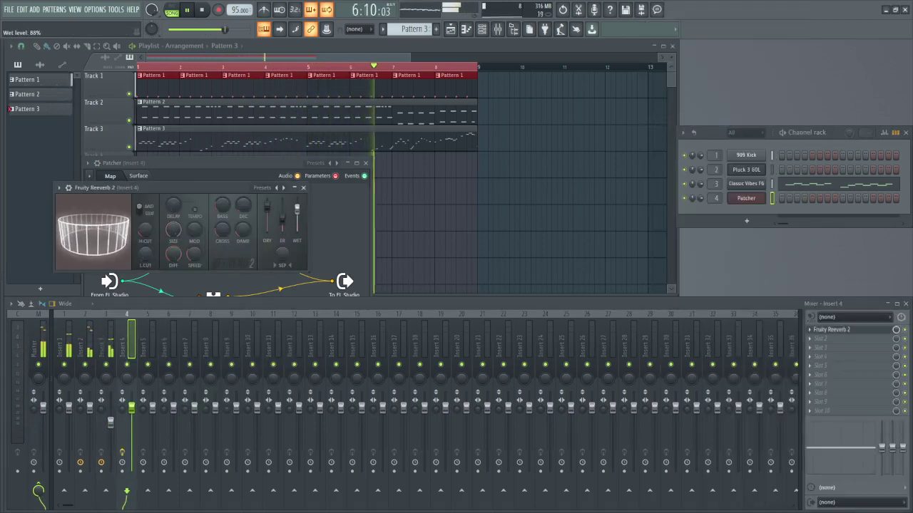
Create Pattern 4 and record the Patcher strings part over bars 1 through 8 on playlist Track 4
{"action": "key", "text": "F5"}
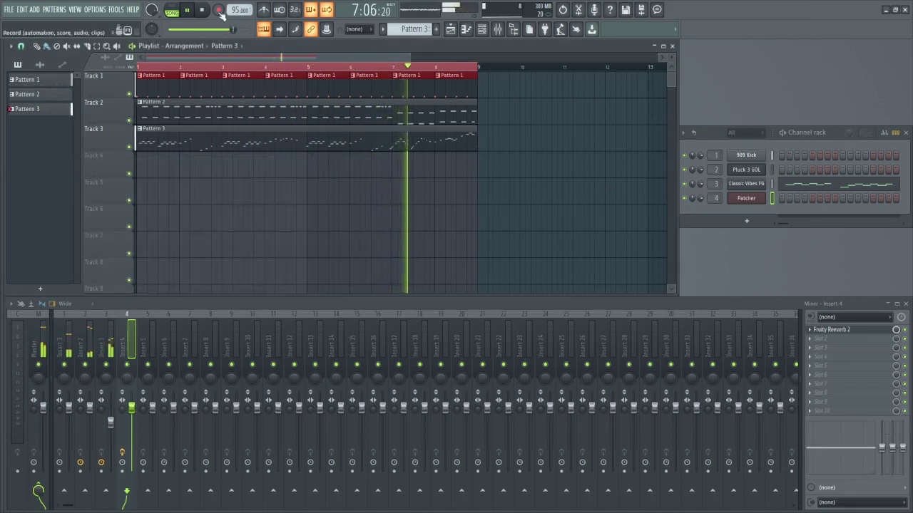
{"action": "key", "text": "F4"}
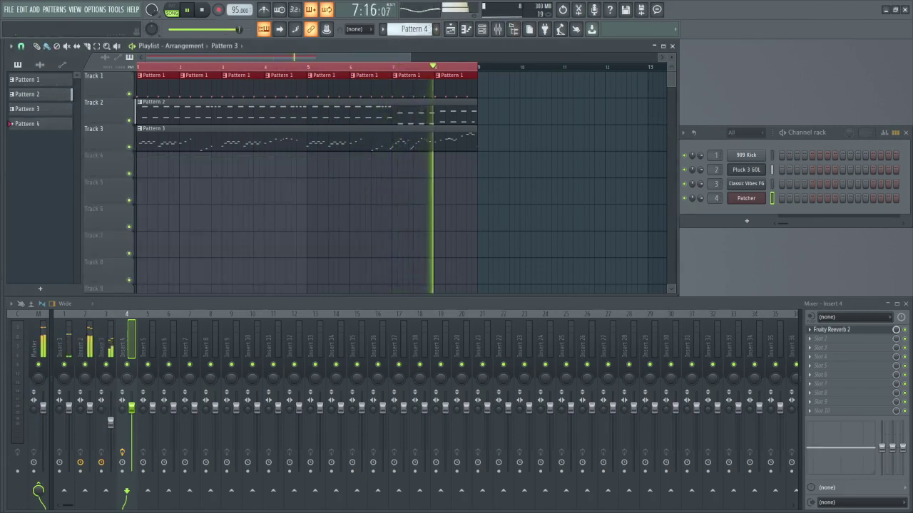
{"action": "left_click", "coordinate": [219, 10]}
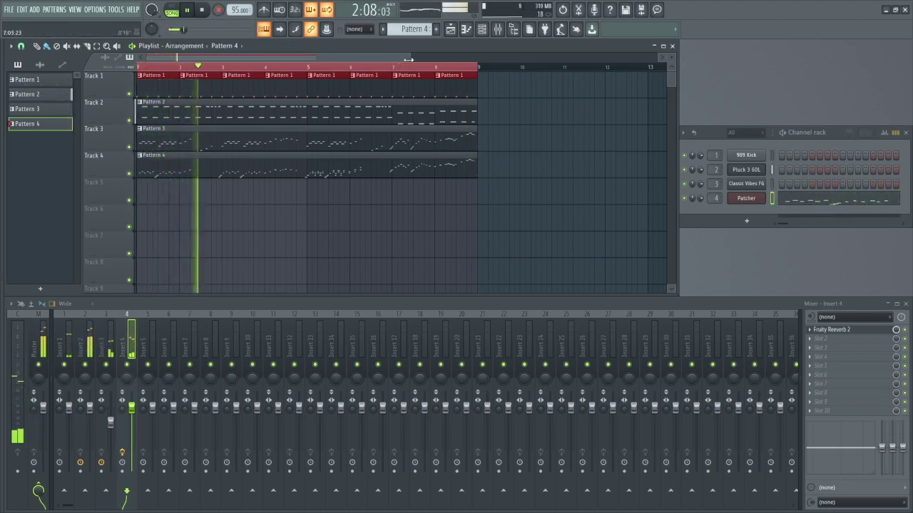
{"action": "left_click_drag", "start_coordinate": [408, 59], "coordinate": [665, 89]}
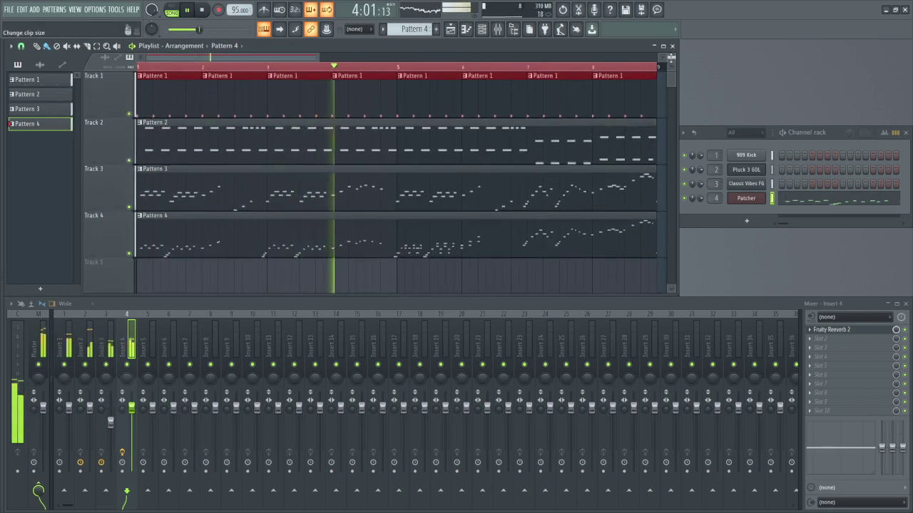